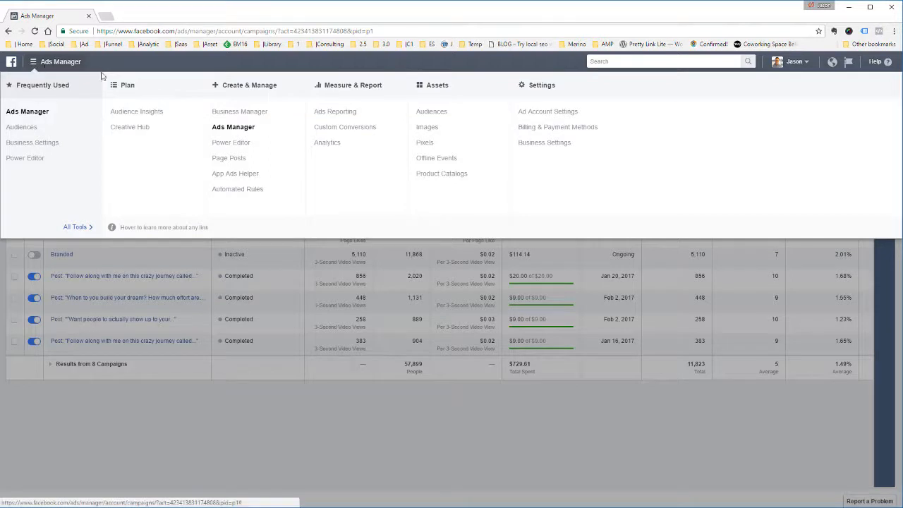
Step: Open the ad account's Audiences list and sort the audiences by type
click(427, 112)
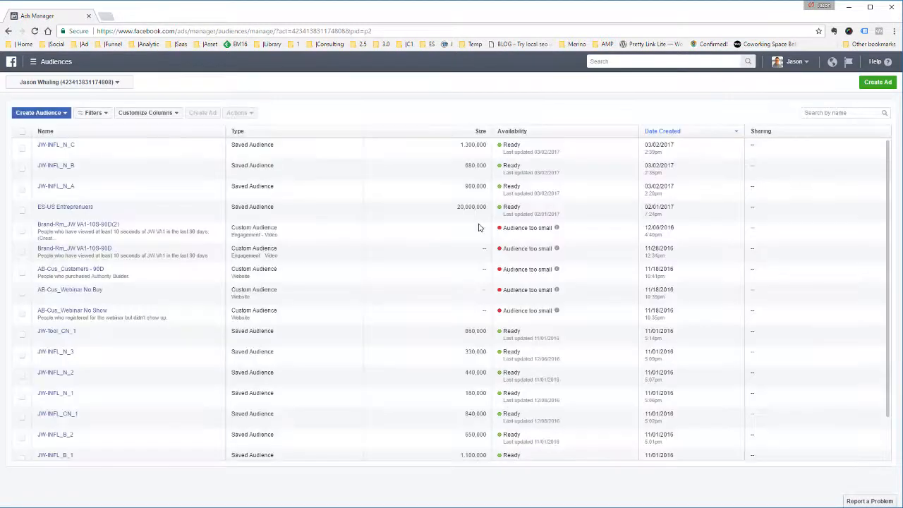
click(343, 133)
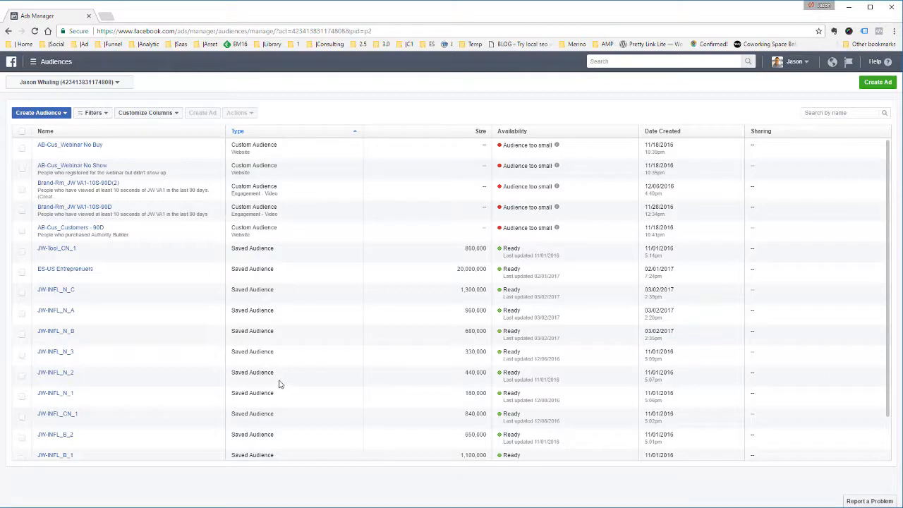
Step: Start creating a custom audience based on website traffic
click(65, 115)
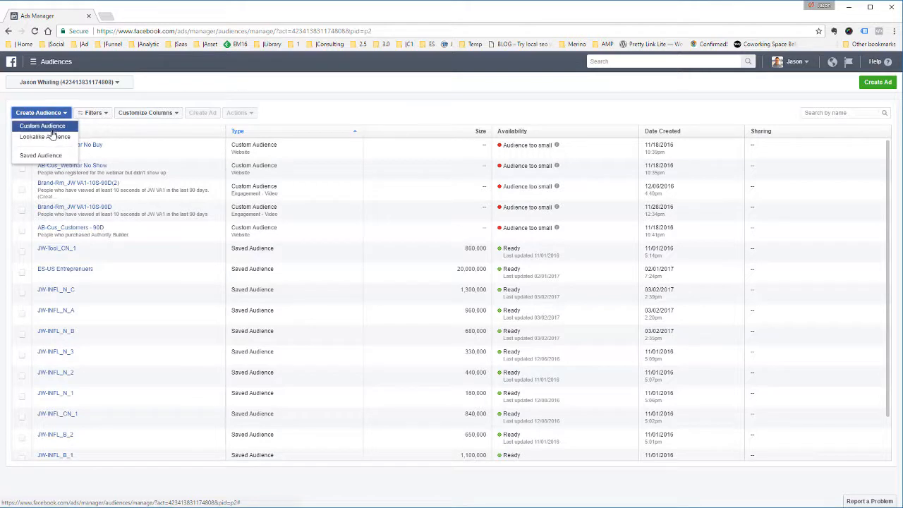
key(Return)
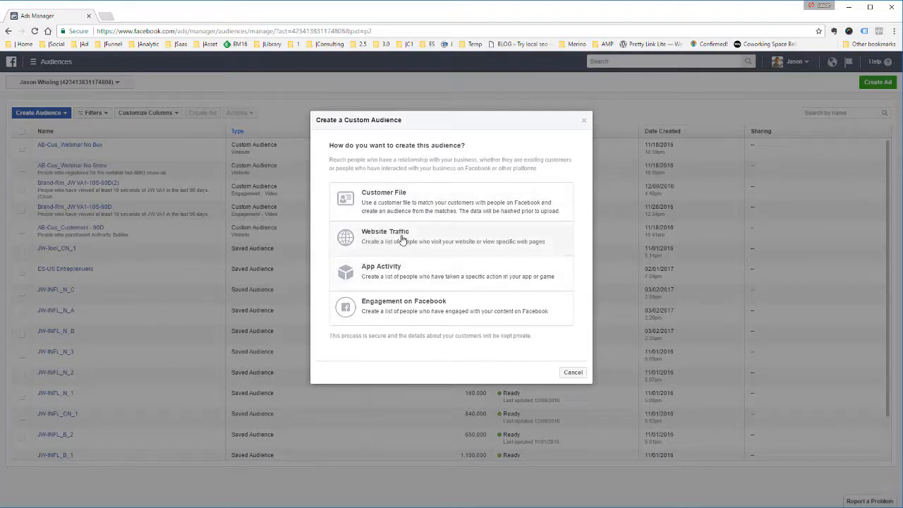
click(465, 241)
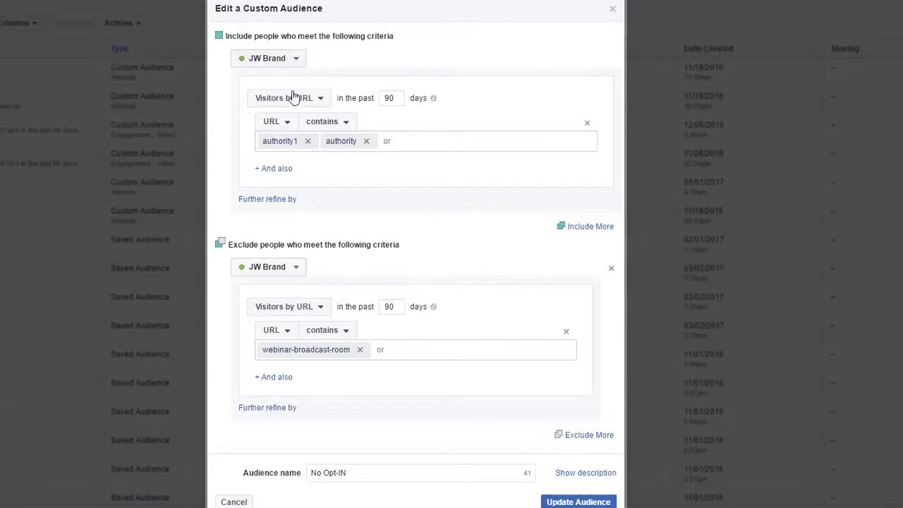
click(320, 98)
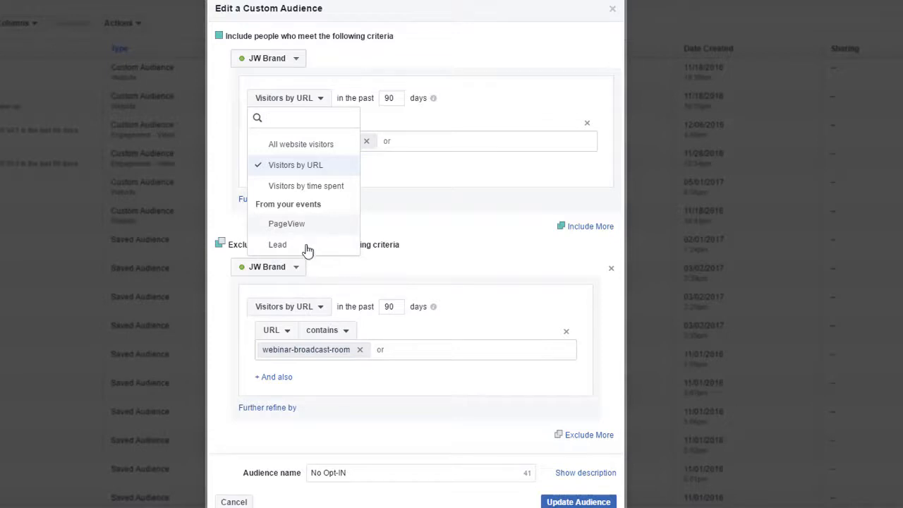
click(457, 222)
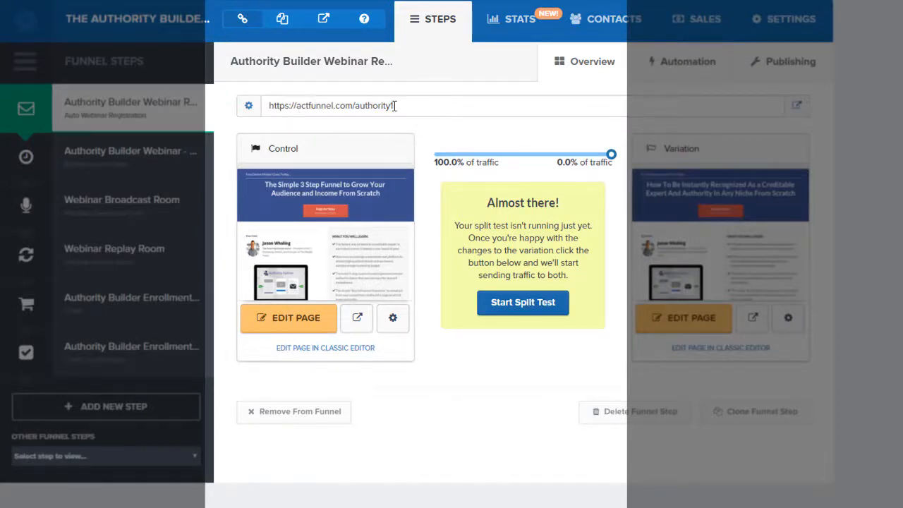
double_click(359, 109)
key(ctrl+c)
click(422, 118)
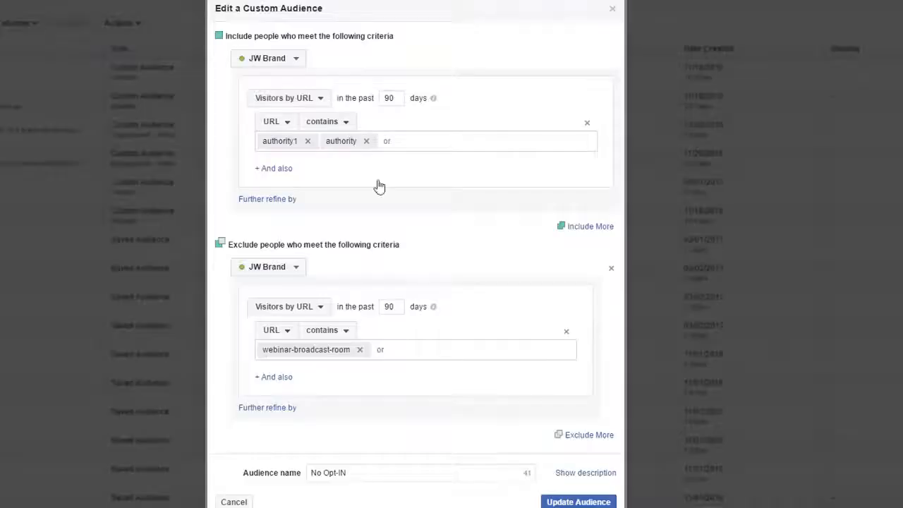
click(442, 144)
key(ctrl+v)
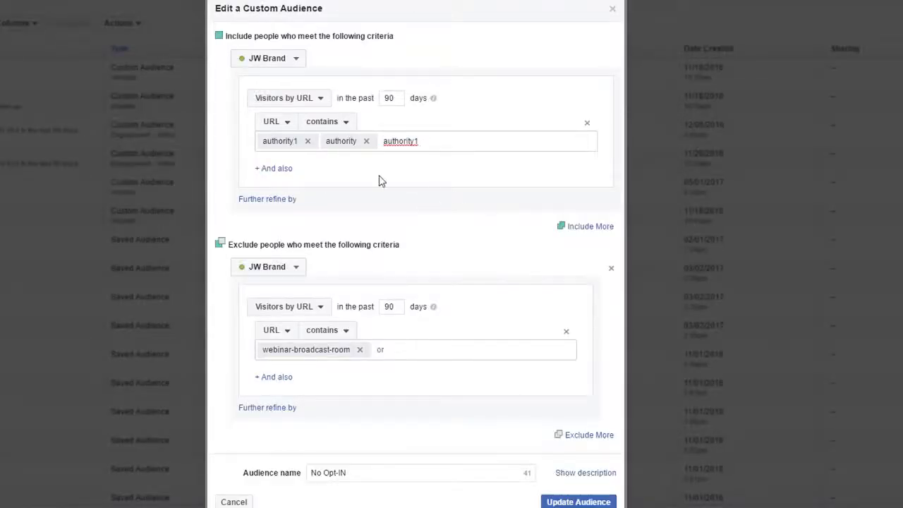
key(BackSpace)
key(BackSpace)
key(BackSpace)
key(BackSpace)
key(BackSpace)
key(BackSpace)
key(BackSpace)
key(BackSpace)
key(BackSpace)
key(BackSpace)
Step: Add landing, opt-in and squeeze as URL keywords to the include rule of the No Opt-IN audience
click(400, 141)
text(landing)
key(Return)
text(o)
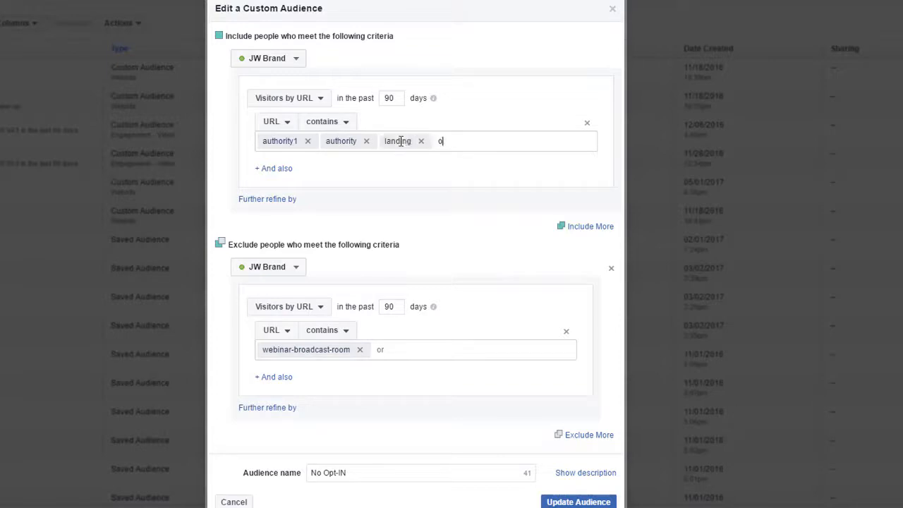
text(pt-in)
key(Return)
text(squeeze)
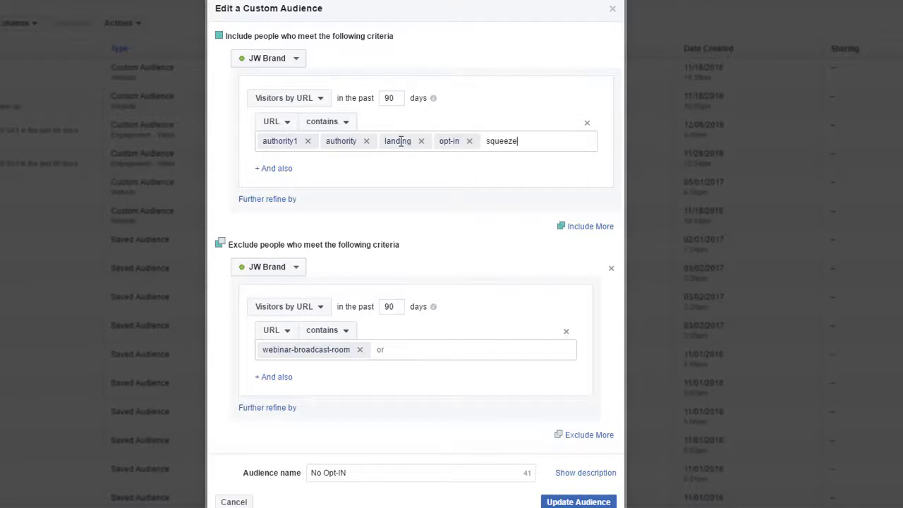
key(Return)
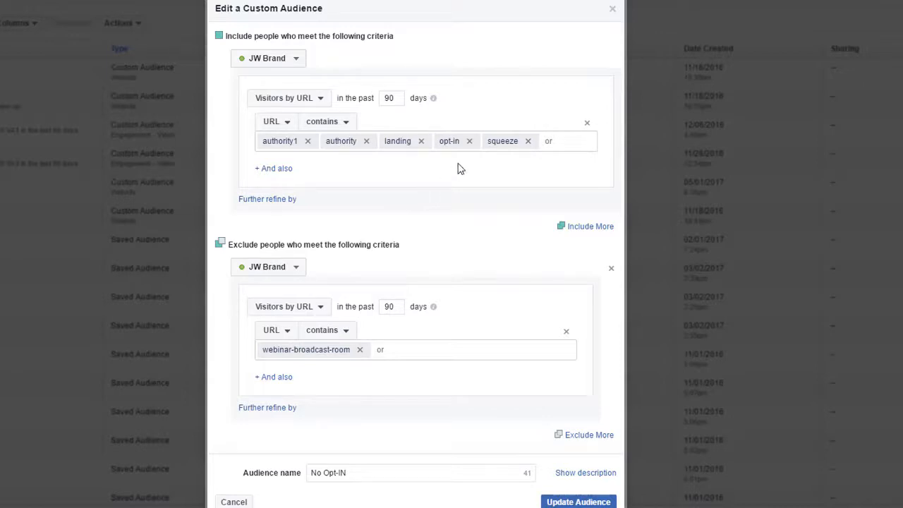
click(536, 146)
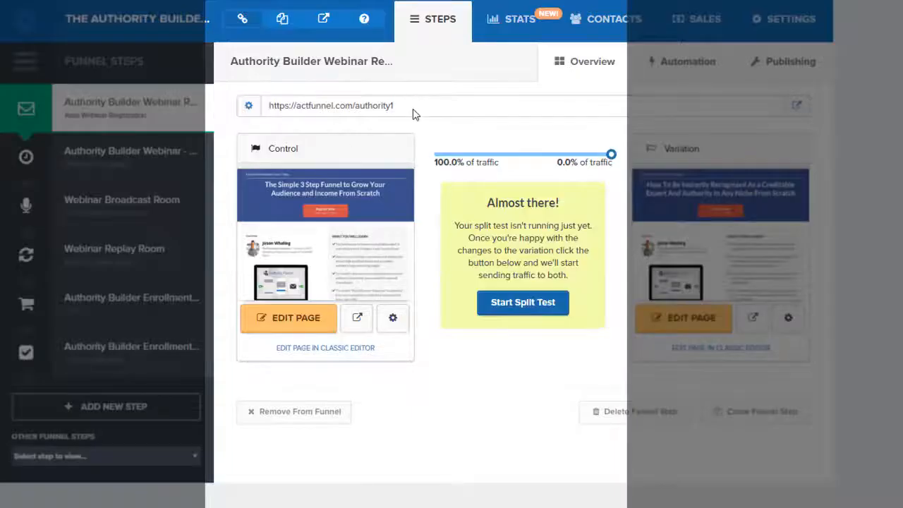
drag(413, 106, 257, 111)
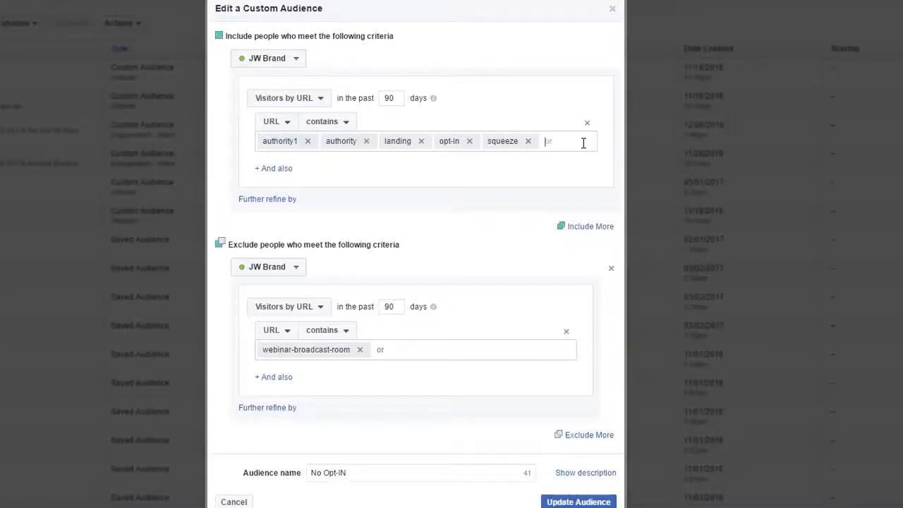
text(https://actfunnel.com/authority1)
key(Return)
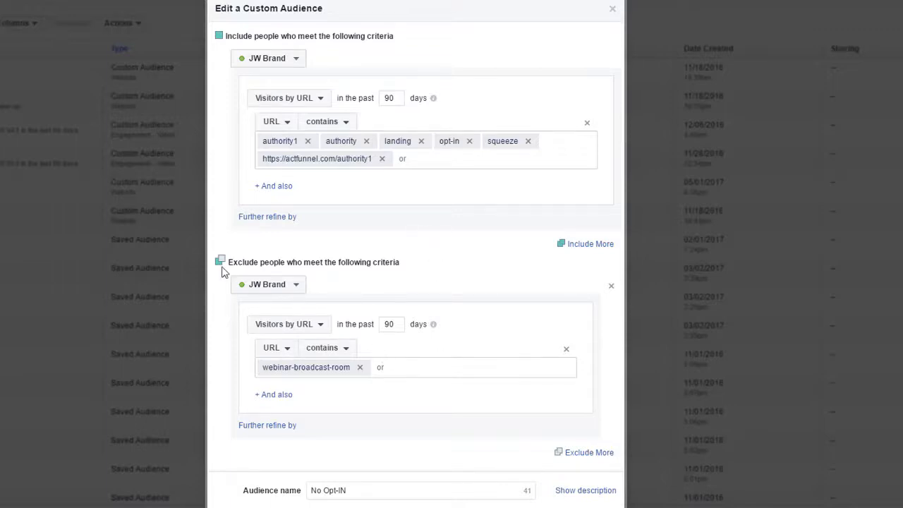
drag(229, 263, 440, 271)
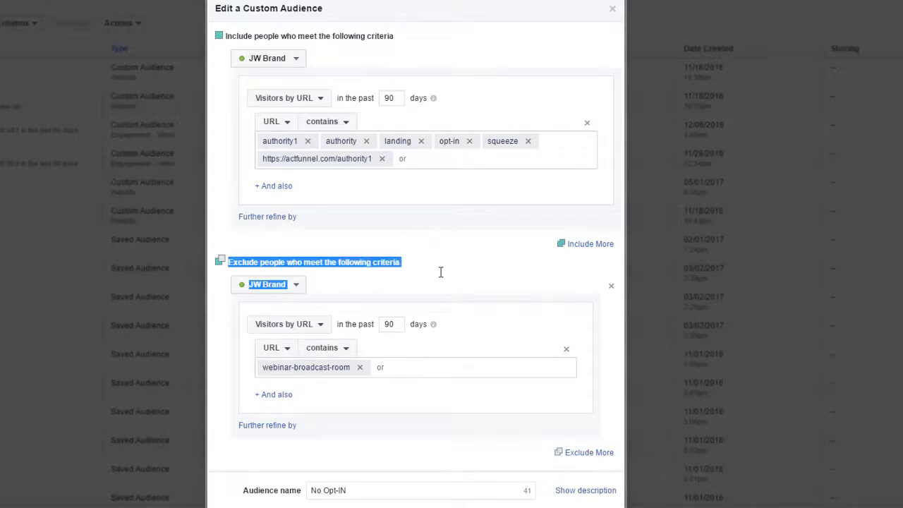
click(439, 270)
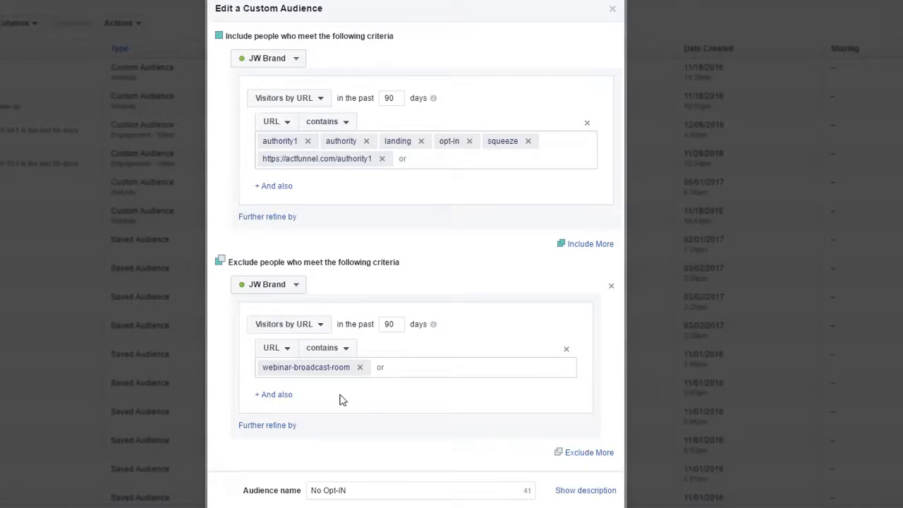
Step: Save the custom audience named No Opt-IN and return to the audience list
triple_click(336, 491)
click(583, 507)
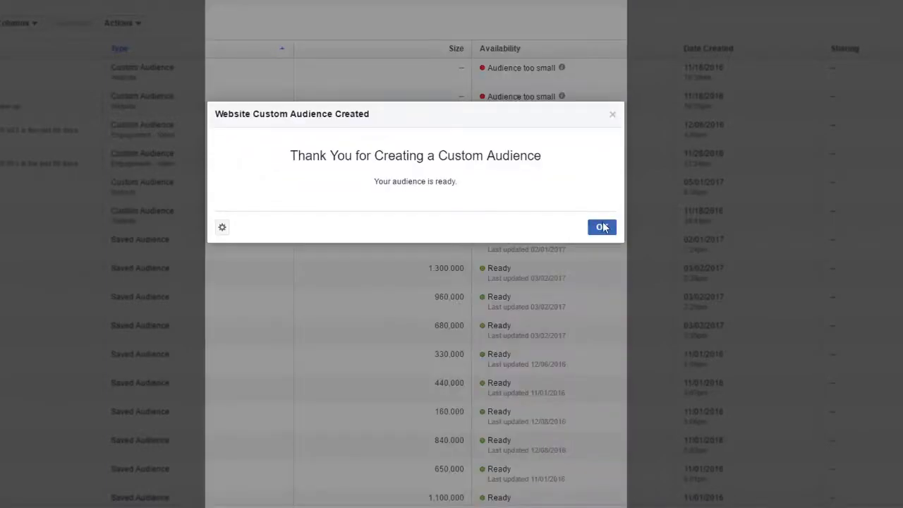
click(603, 226)
click(601, 228)
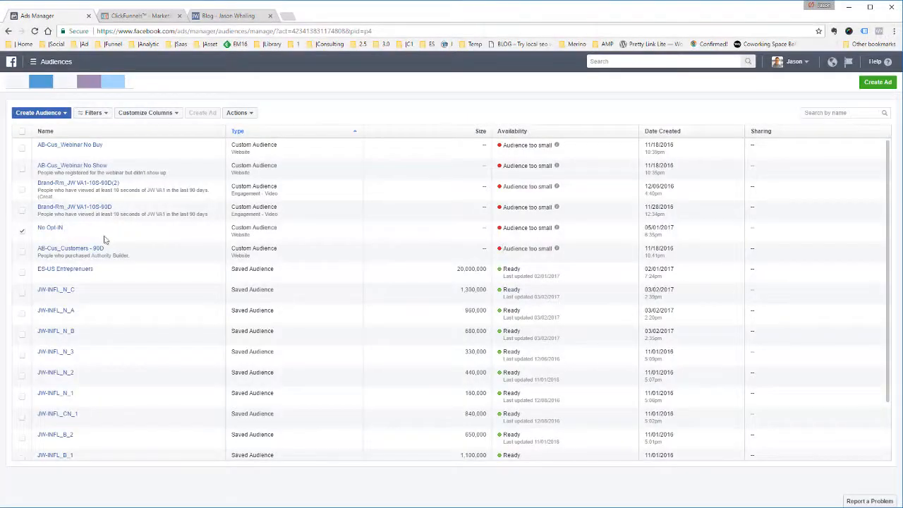
Step: Examine the availability explanations of the custom audiences marked as too small
drag(529, 244, 503, 148)
click(618, 162)
mouse_move(557, 145)
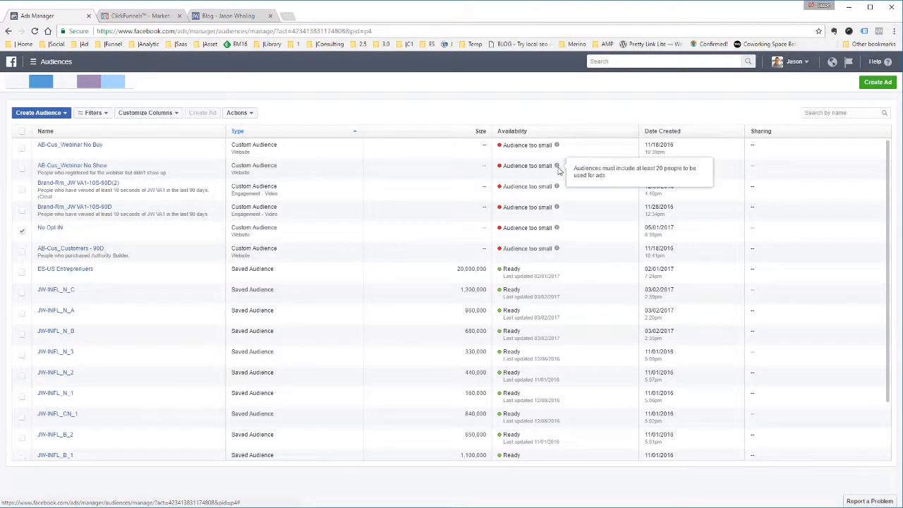
mouse_move(556, 210)
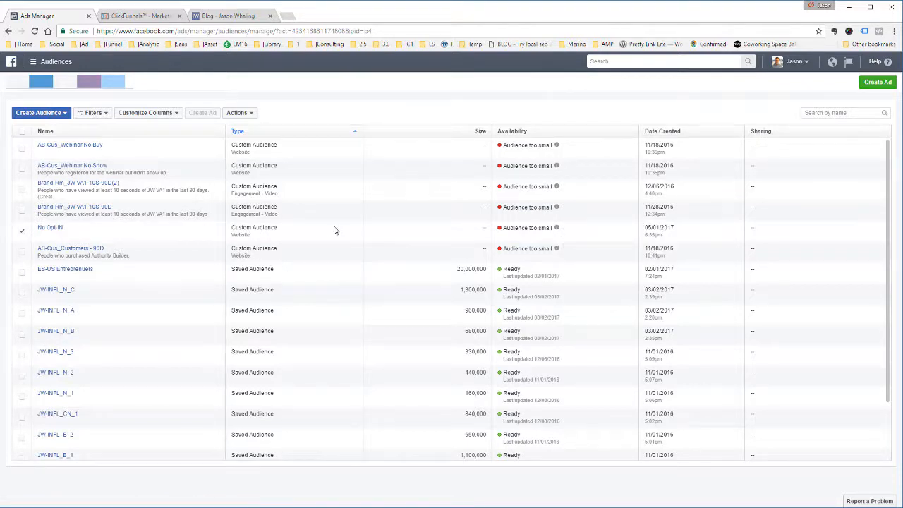
Step: Start a new website traffic custom audience and set its include condition to Visitors by URL
click(63, 112)
click(59, 126)
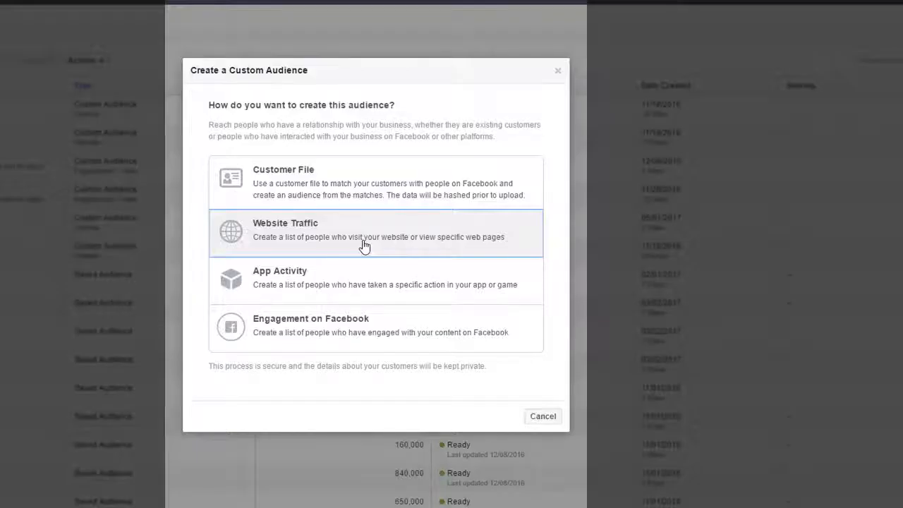
click(363, 245)
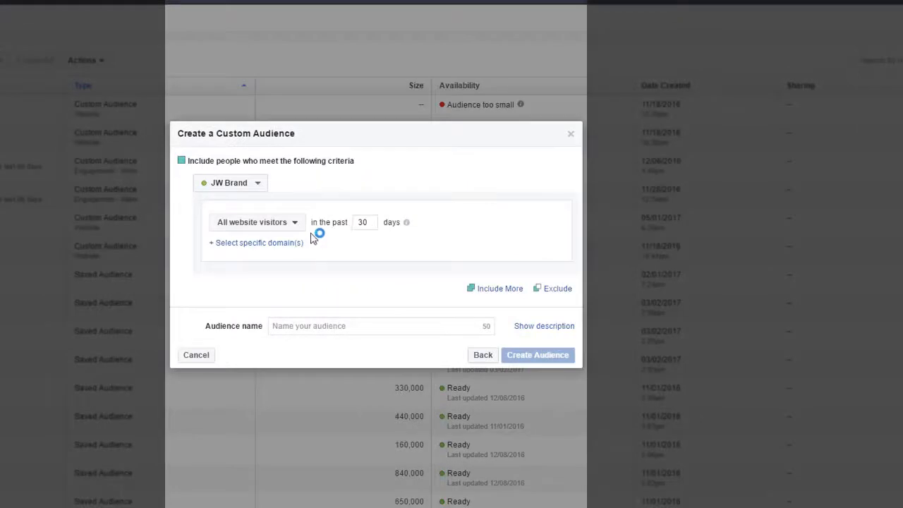
click(280, 245)
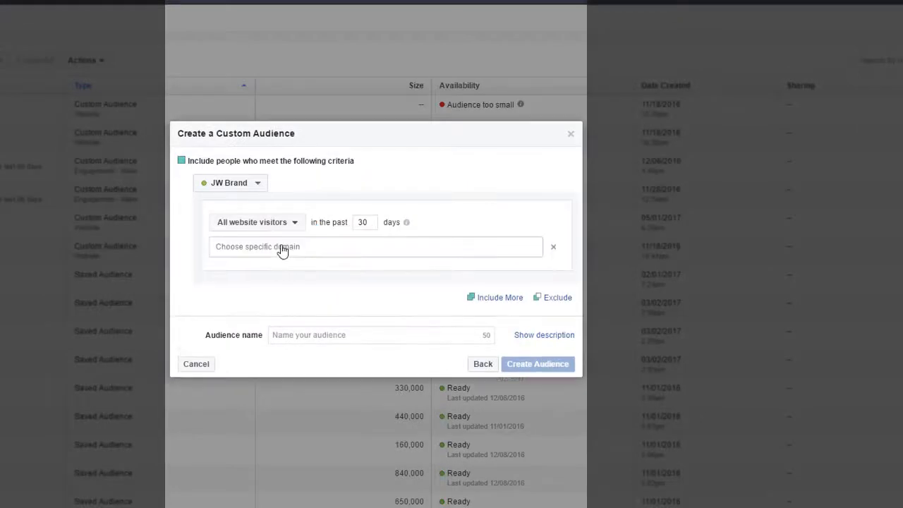
click(295, 226)
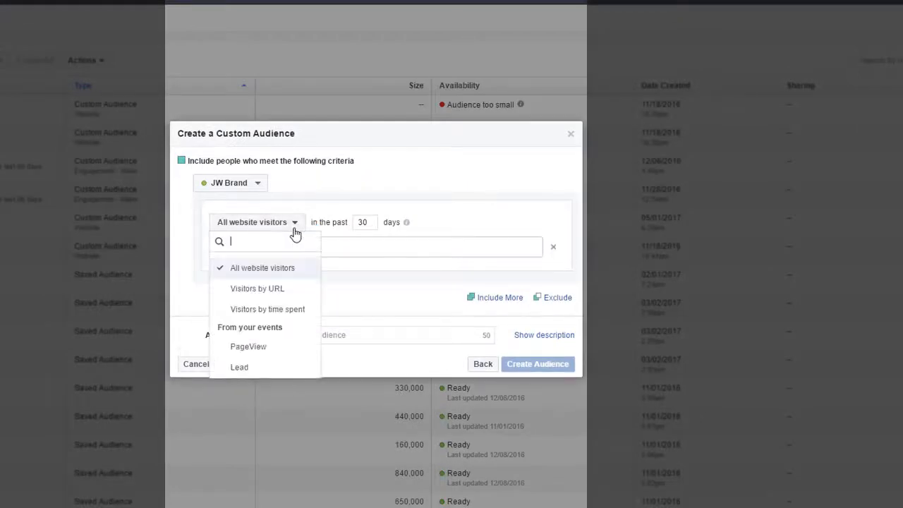
click(258, 289)
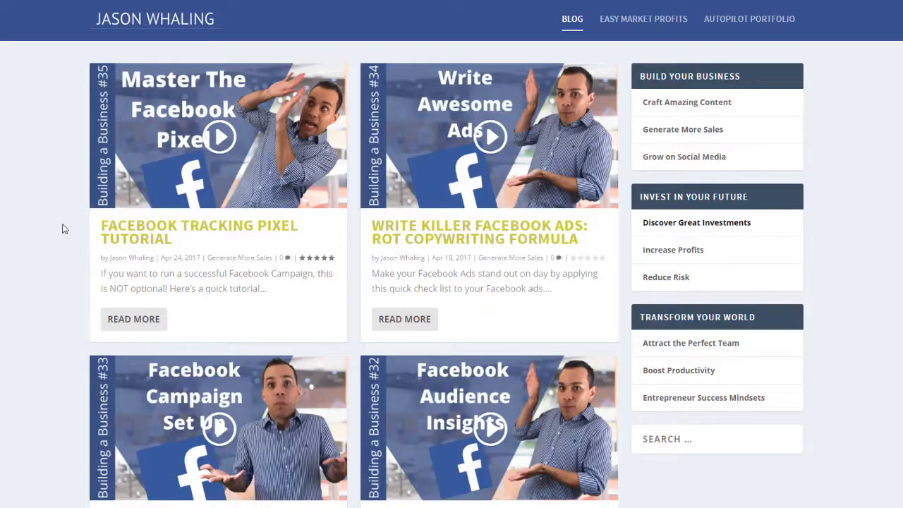
Step: Review the blog's post titles for a common topic and add facebook as a URL keyword of the new audience
scroll(46, 182, down, 3)
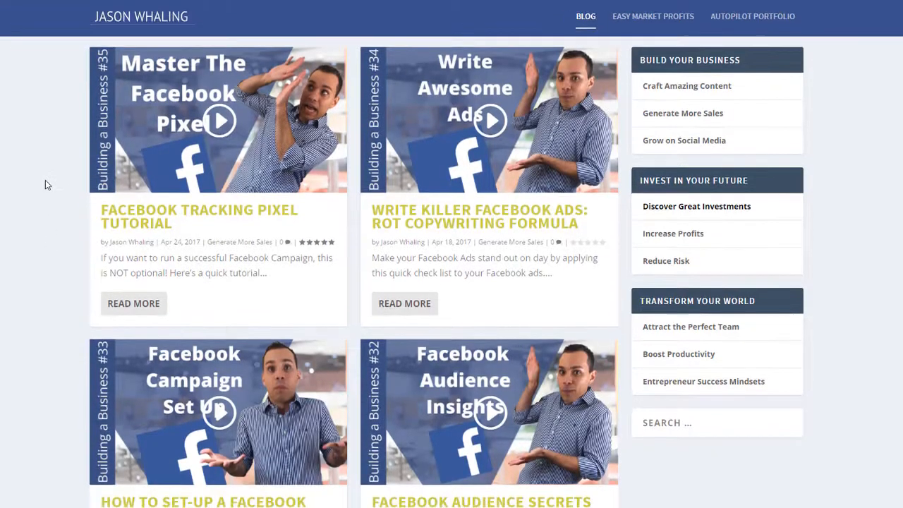
scroll(45, 184, down, 4)
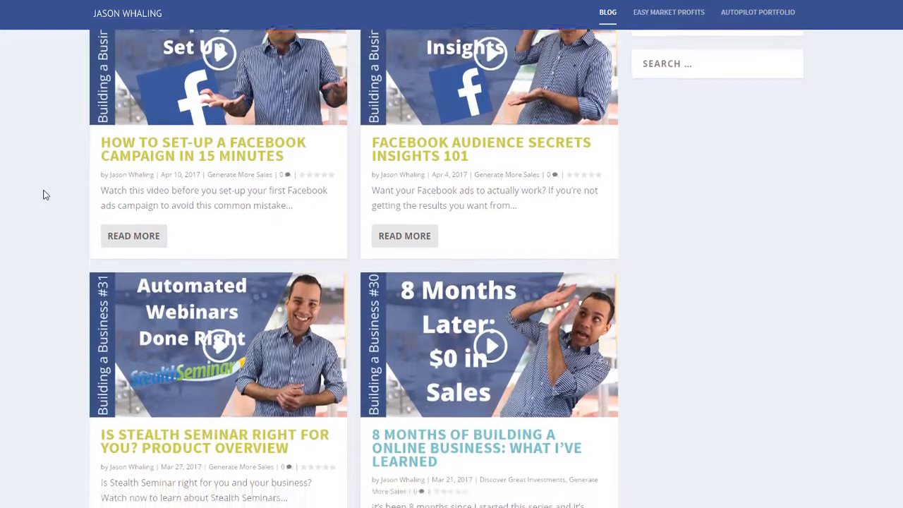
scroll(45, 196, down, 4)
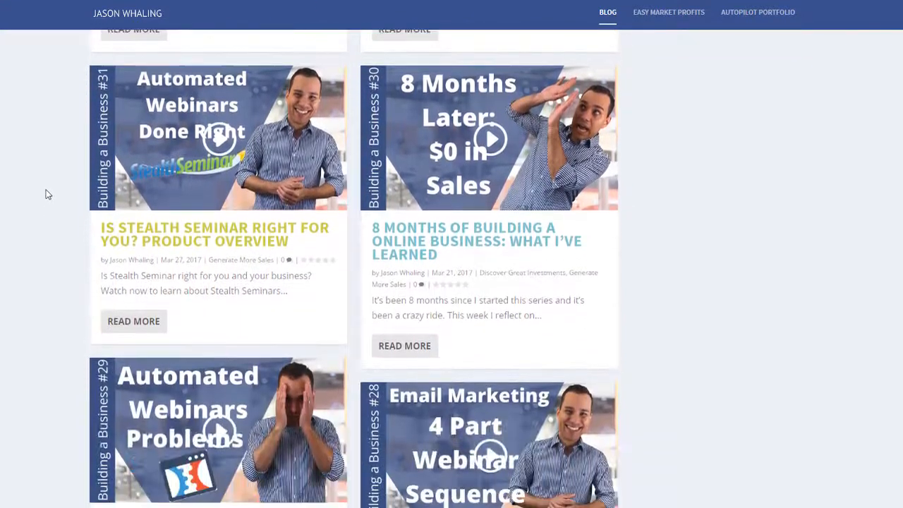
scroll(47, 198, down, 4)
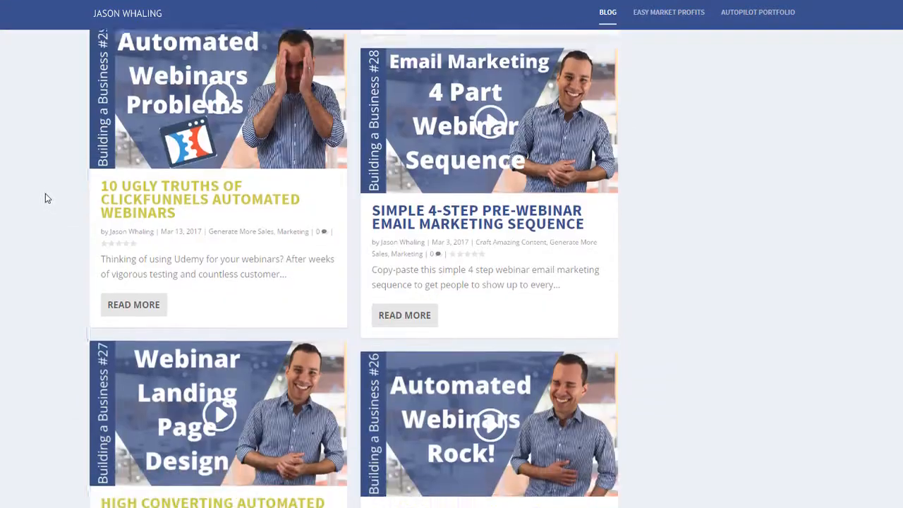
scroll(49, 208, down, 2)
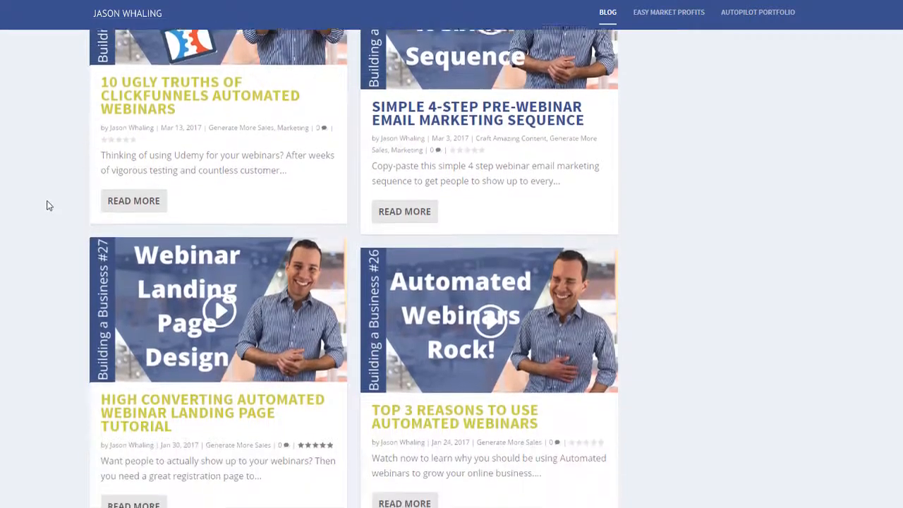
scroll(48, 204, up, 6)
scroll(47, 202, up, 10)
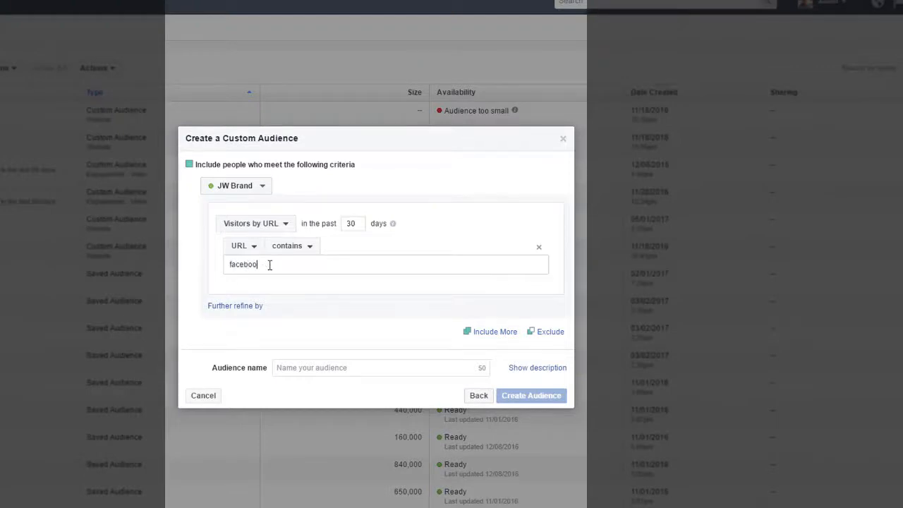
key(Return)
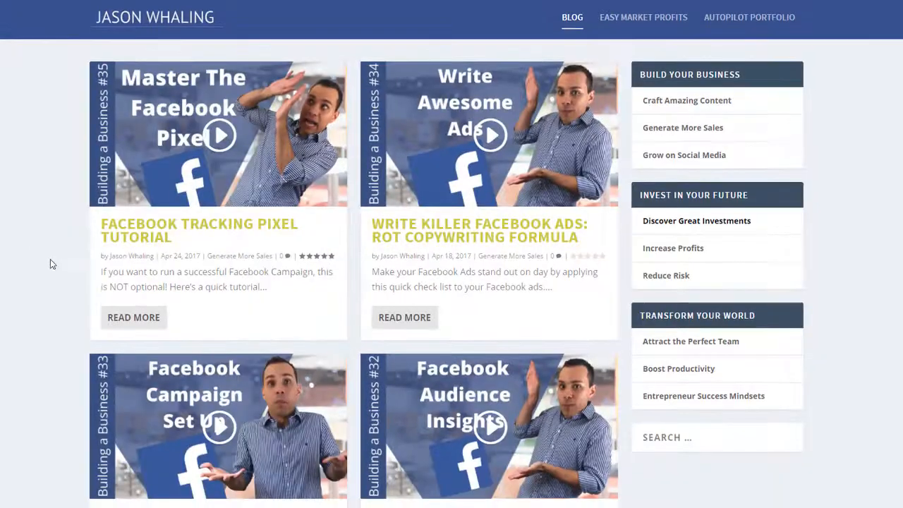
Step: Review the older blog post titles for further topics that could serve as URL keywords
scroll(61, 270, down, 2)
scroll(61, 270, down, 6)
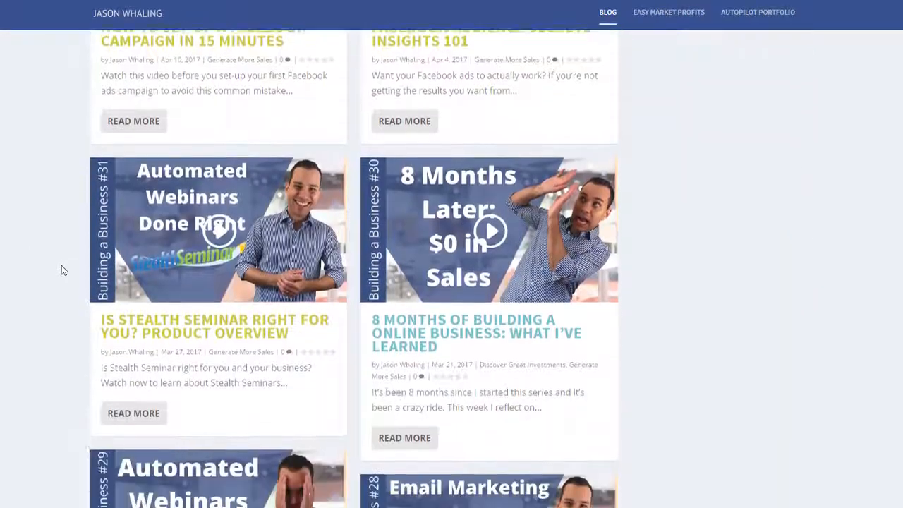
scroll(62, 270, down, 7)
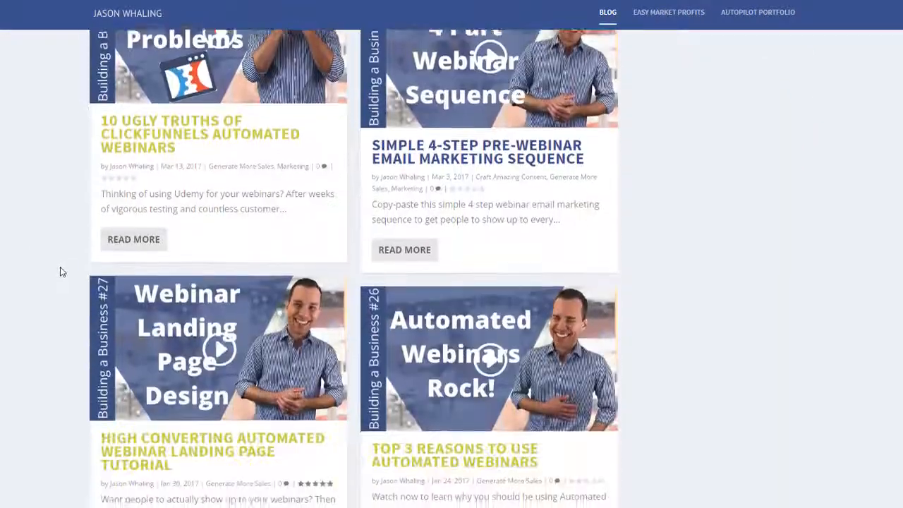
scroll(60, 272, down, 3)
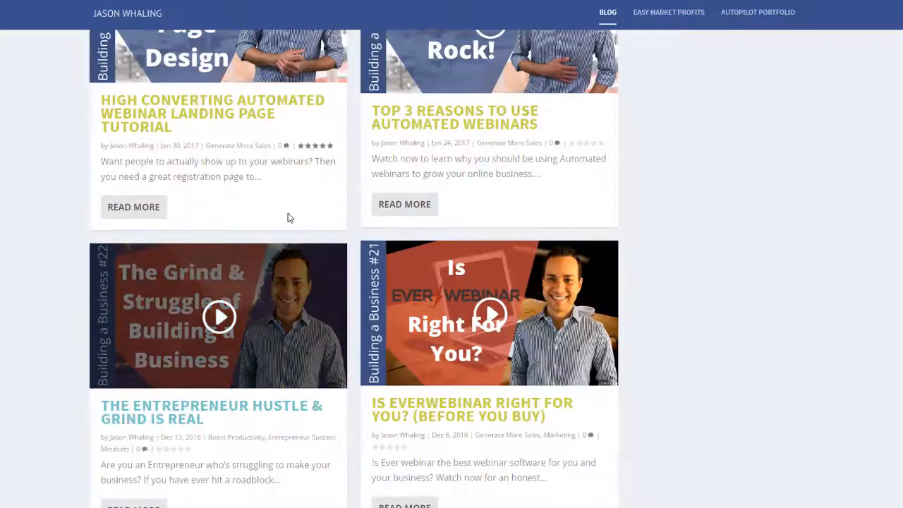
scroll(286, 212, up, 2)
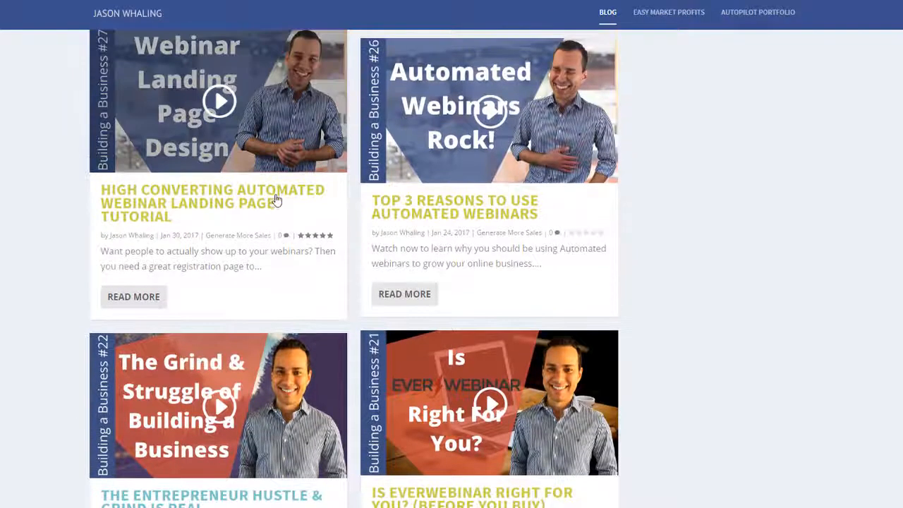
scroll(277, 200, up, 5)
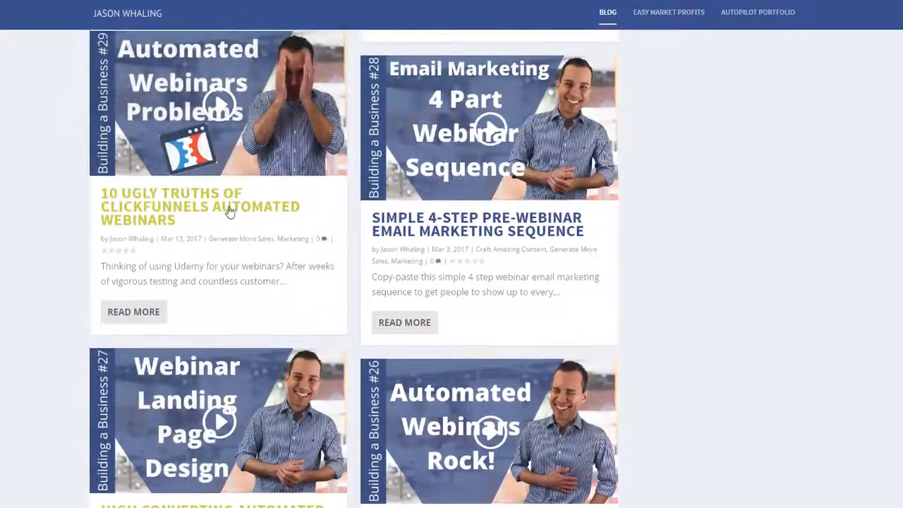
scroll(188, 195, up, 4)
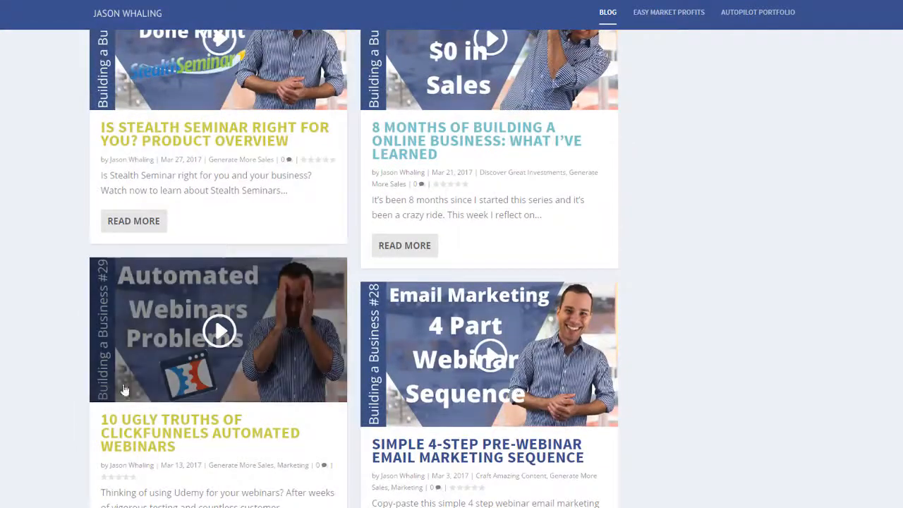
scroll(141, 423, up, 6)
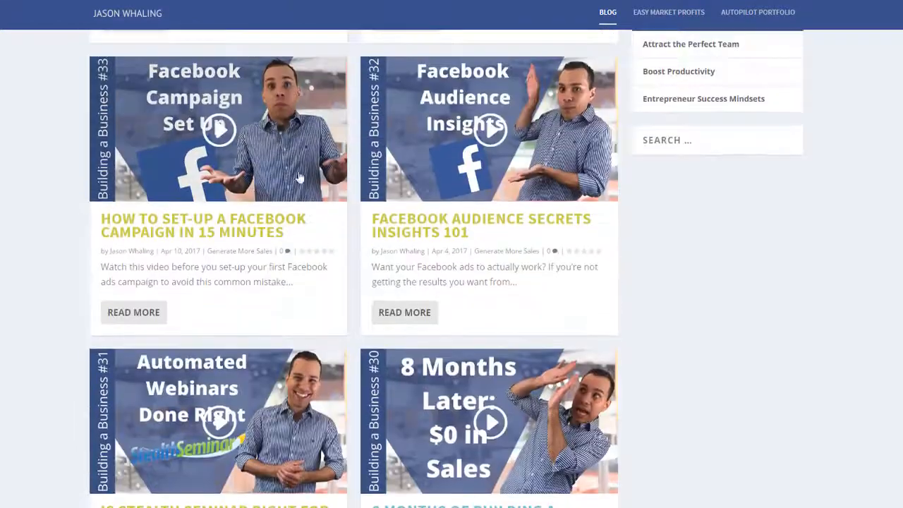
scroll(253, 195, up, 5)
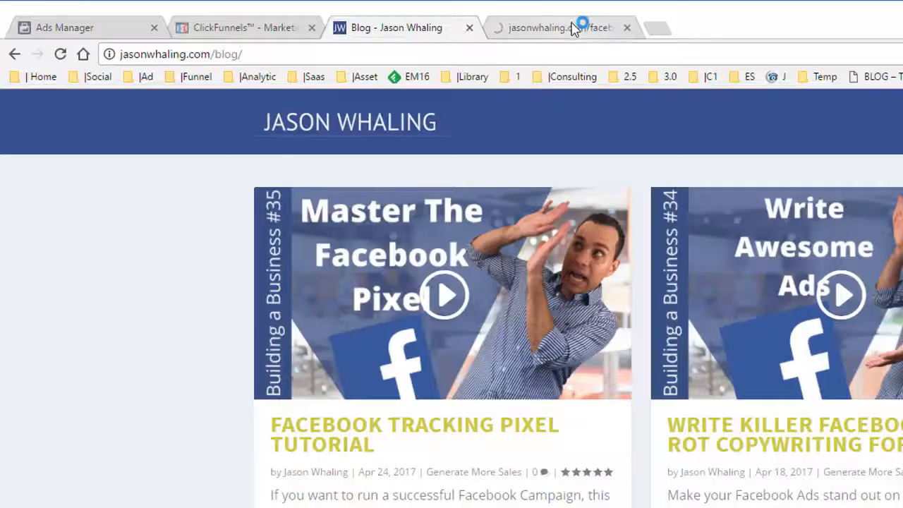
Step: Open the Facebook tracking pixel and Write Killer Facebook Ads posts in separate tabs and check their URLs for the keyword facebook
click(578, 26)
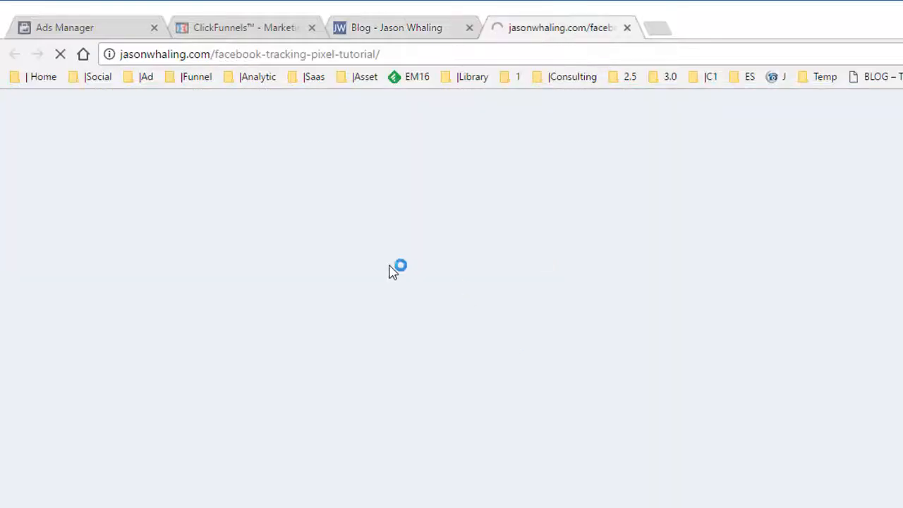
drag(216, 54, 272, 56)
click(399, 28)
middle_click(857, 445)
click(713, 22)
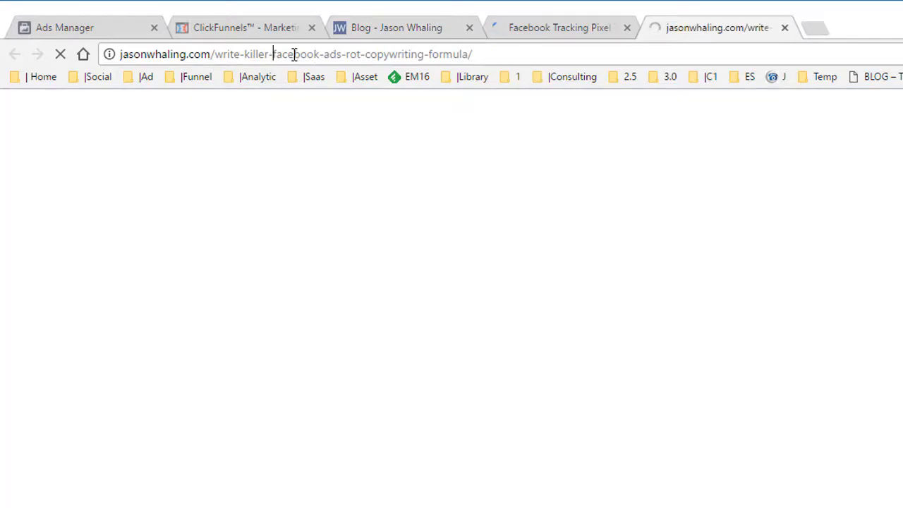
double_click(292, 54)
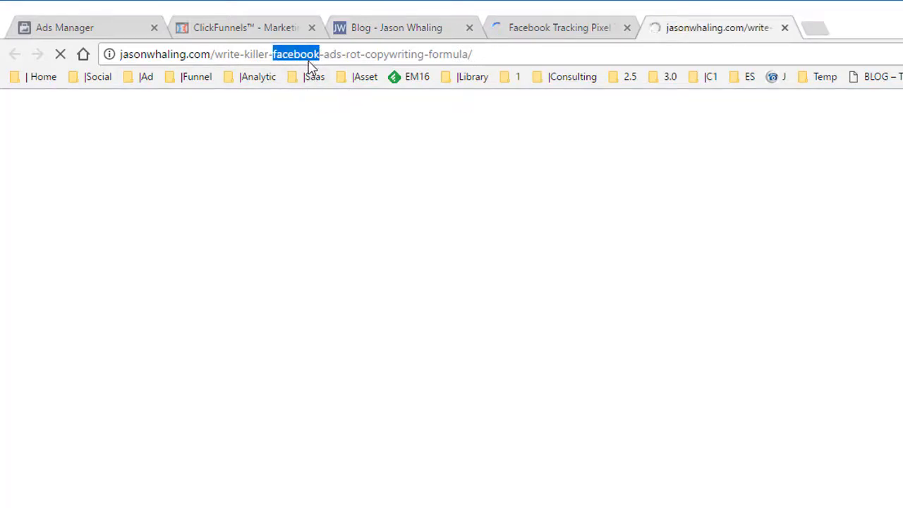
click(627, 29)
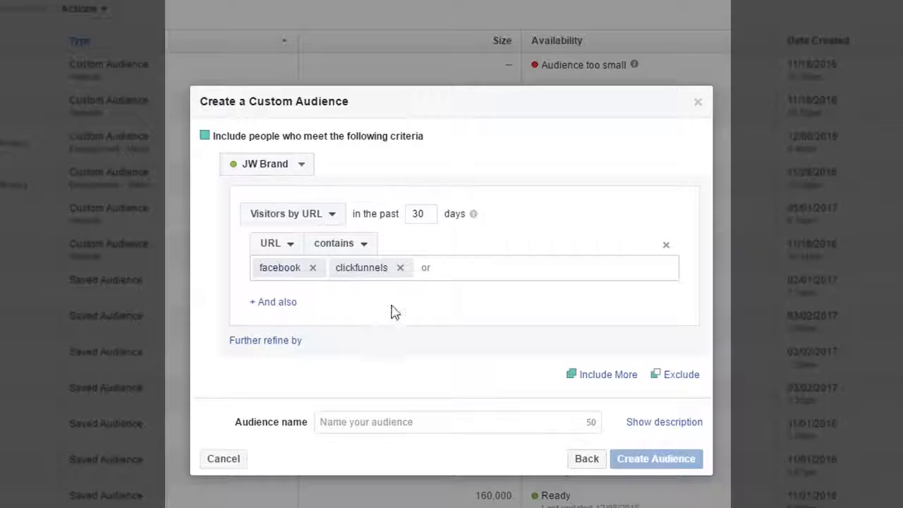
Step: Name the custom audience Facebook & CF Blog Readers and create it
click(470, 267)
click(464, 321)
click(392, 429)
text(Facebook)
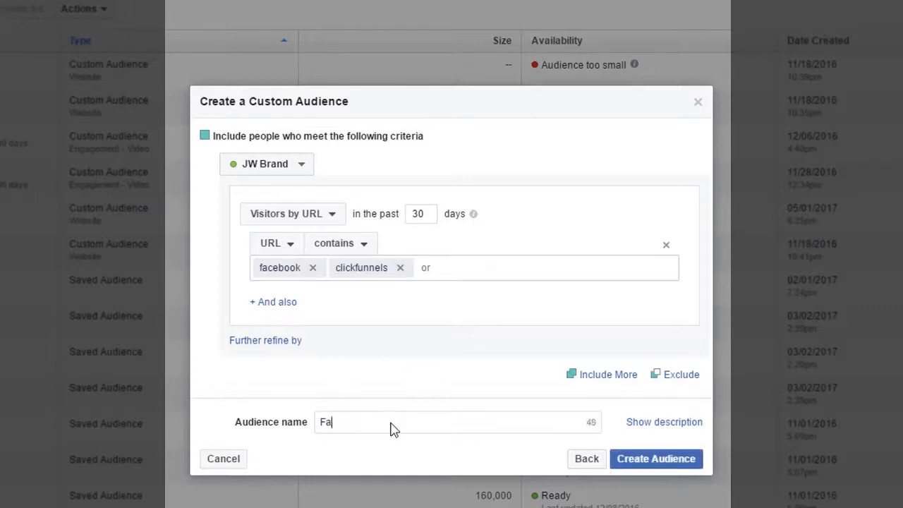
text(& )
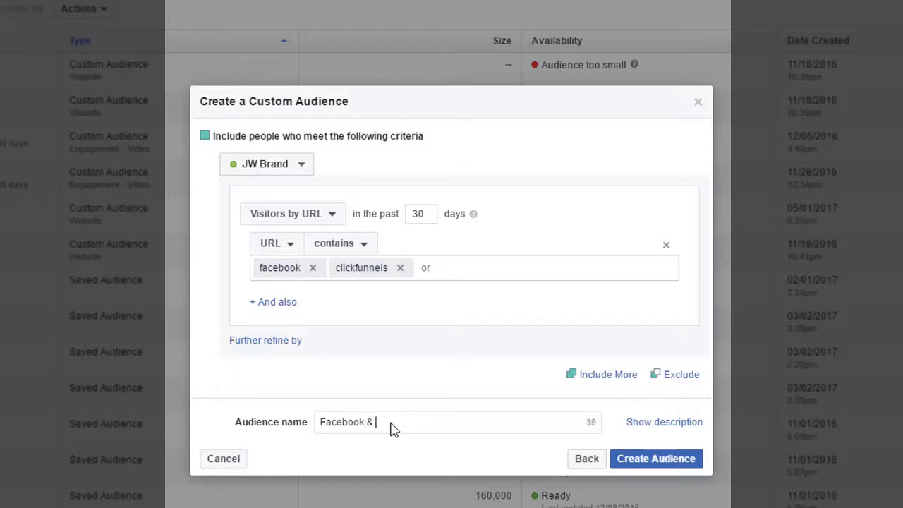
text(CF Blog Readers)
click(663, 459)
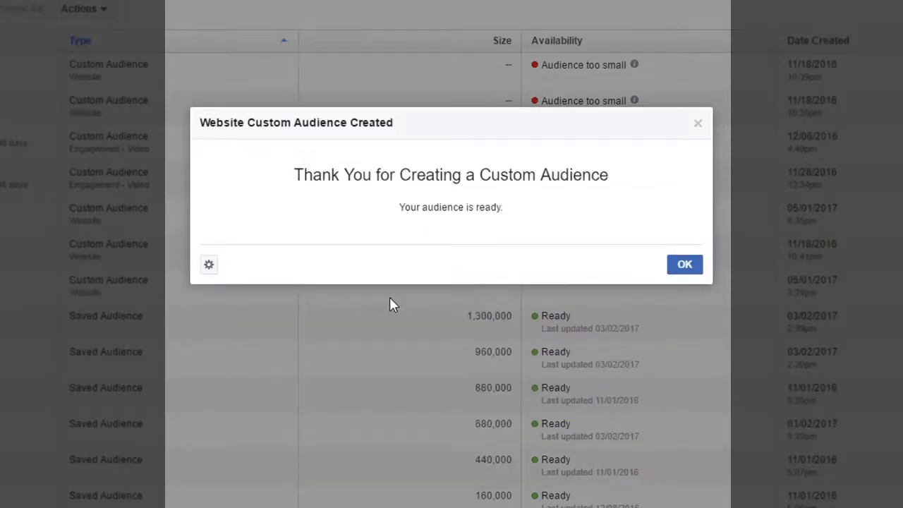
Step: Return to the audience list and select the Facebook & CF Blog Readers audience, highlighting its row
click(683, 268)
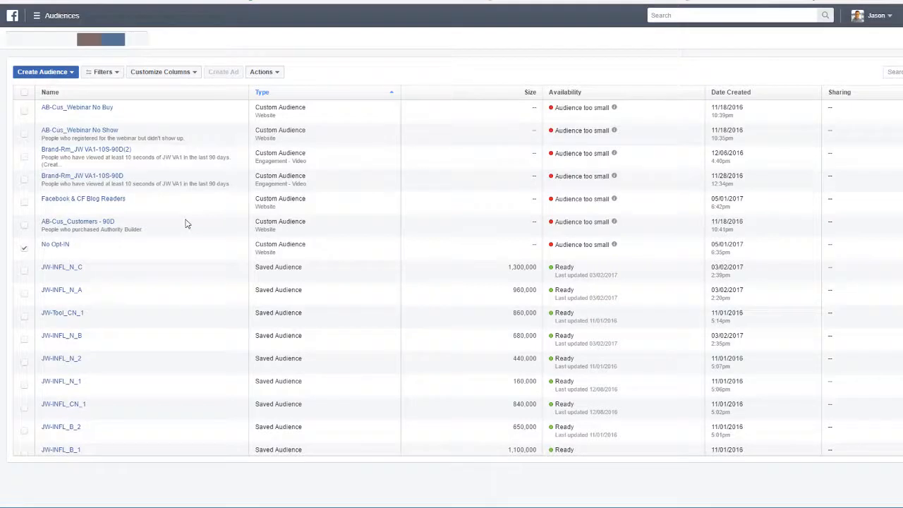
click(24, 203)
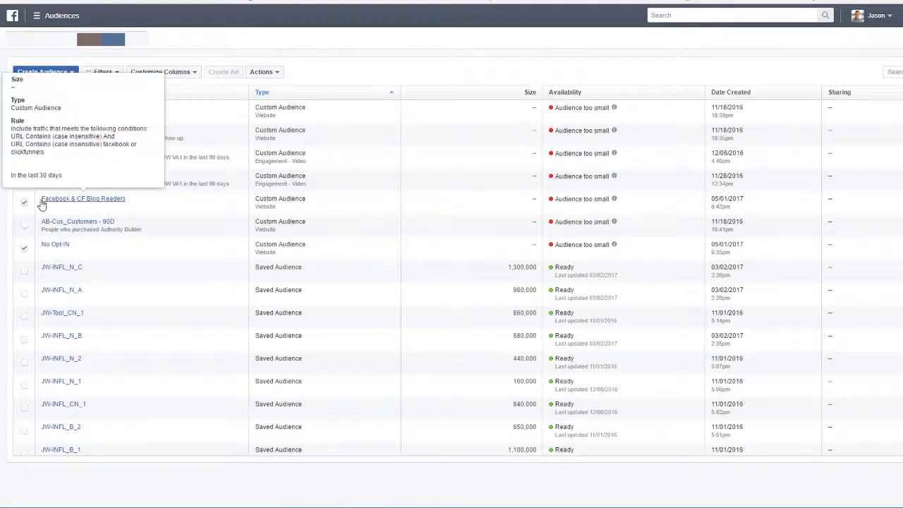
drag(41, 202, 690, 201)
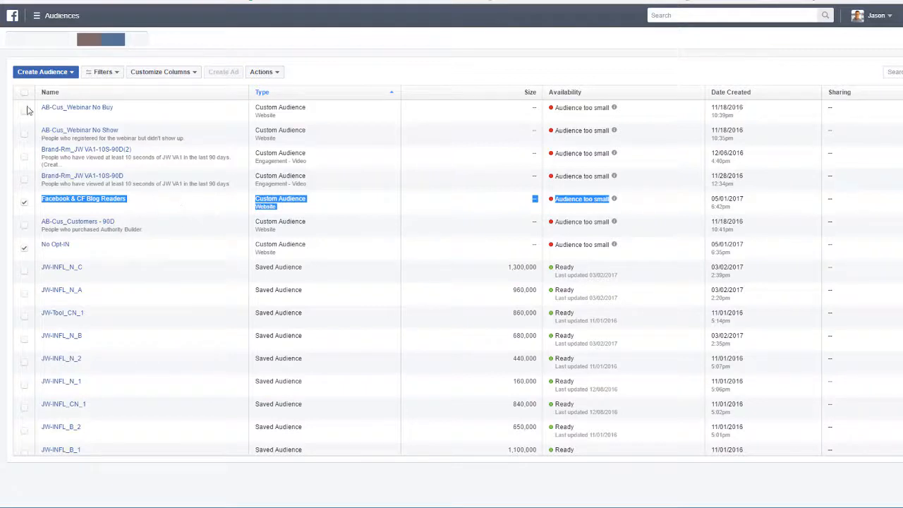
Step: Start a new lookalike audience with AB-Cus_Customers - 90D as its source
click(42, 72)
click(68, 100)
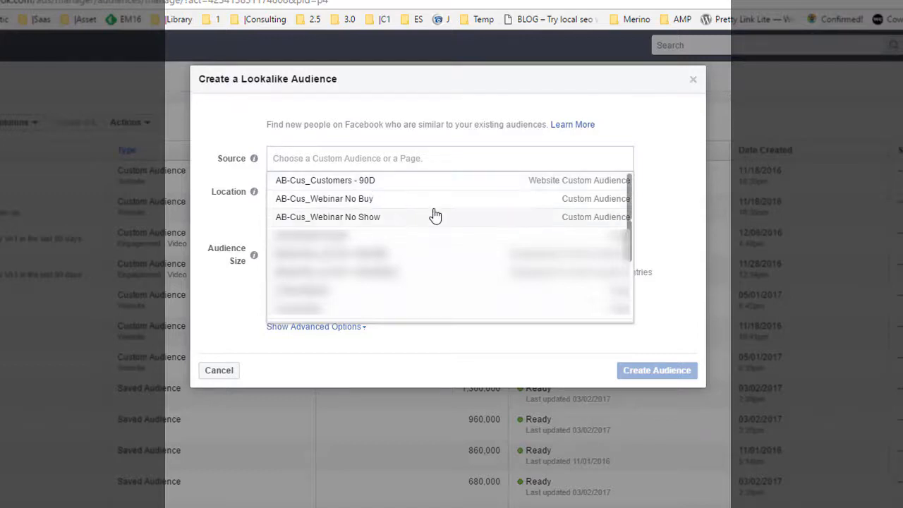
click(374, 186)
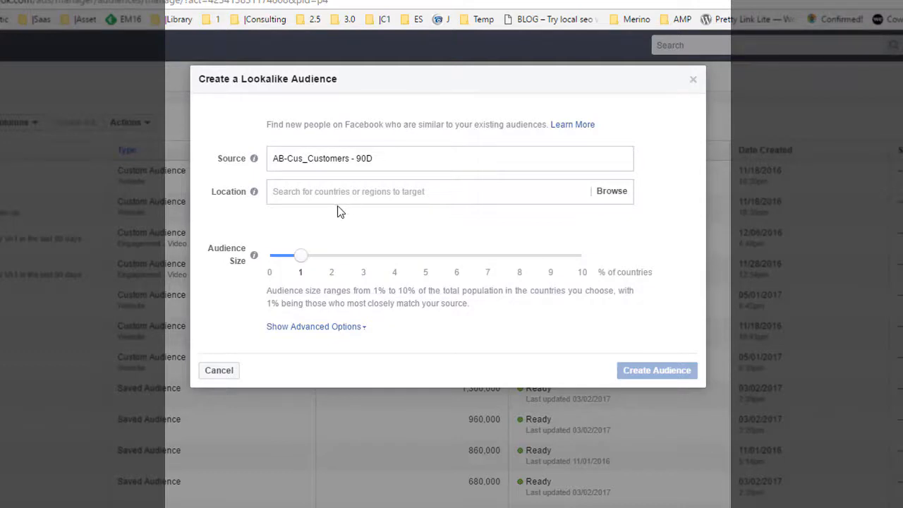
Step: Set the lookalike audience's location to United States and create the audience
click(402, 191)
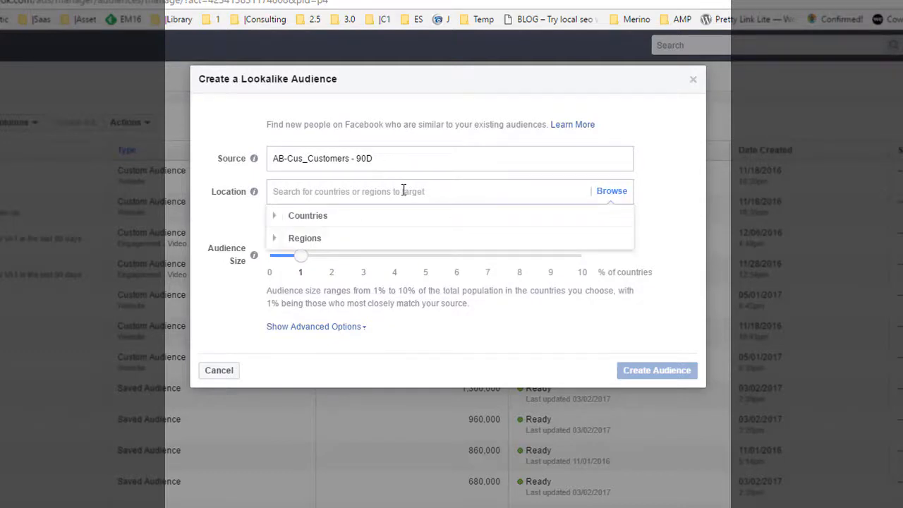
text(unite)
key(Down)
key(Down)
key(Return)
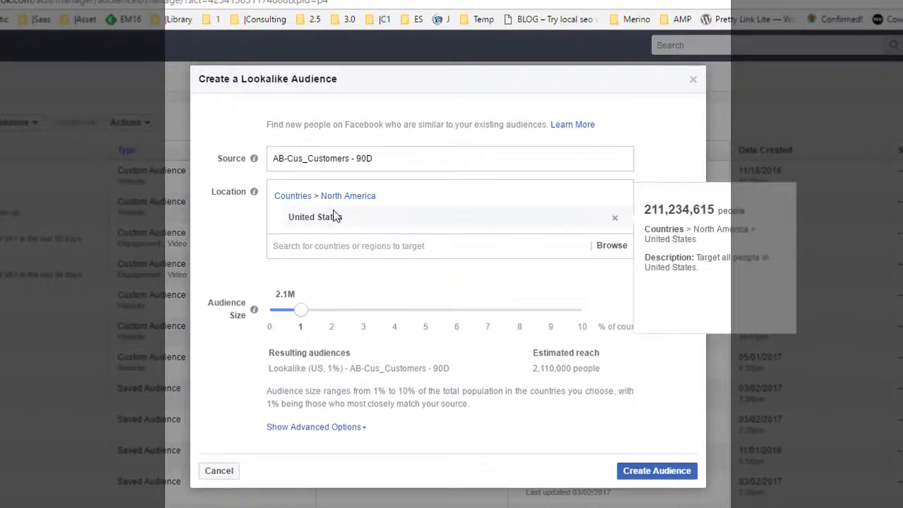
mouse_move(342, 215)
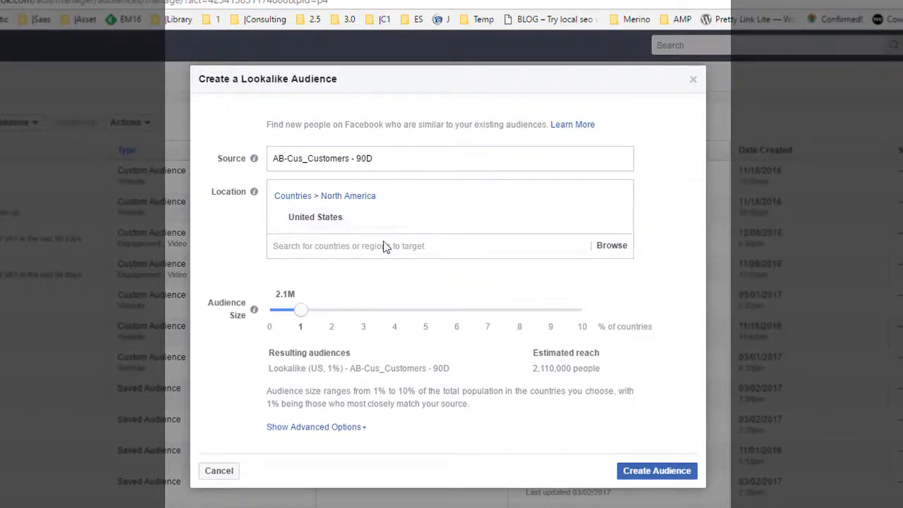
click(657, 471)
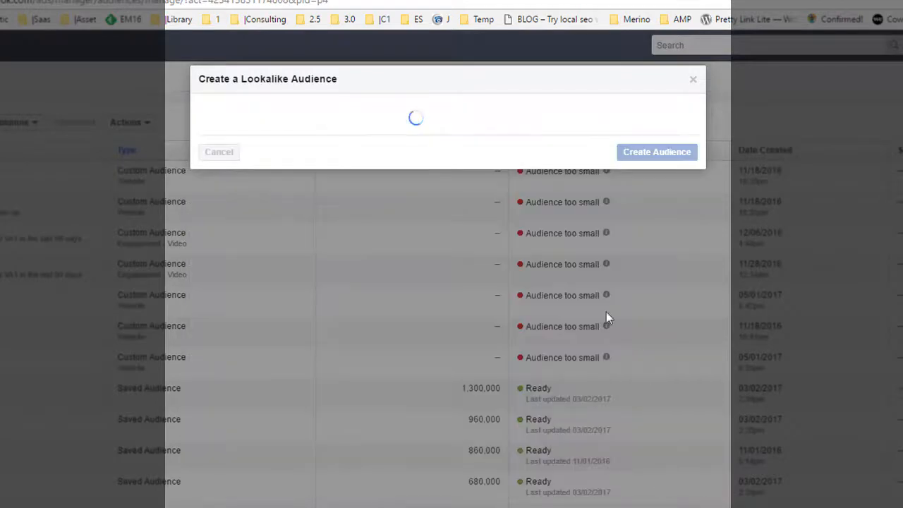